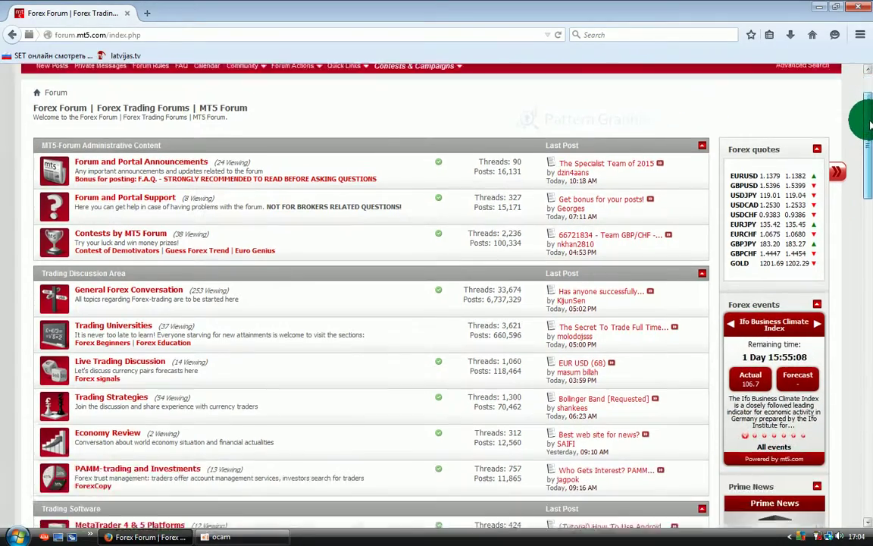
mouse_move(870, 99)
mouse_down()
mouse_move(868, 151)
mouse_move(869, 76)
mouse_up()
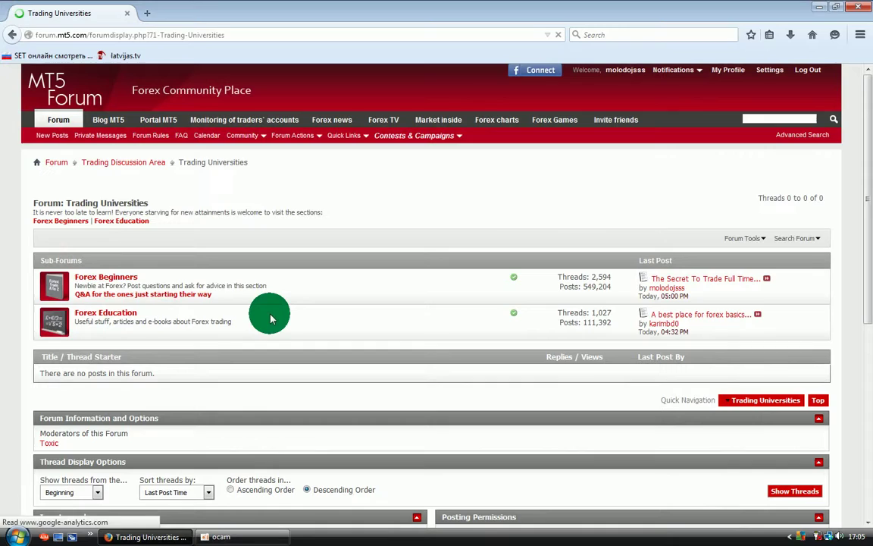
Enter the Forex Beginners sub-forum under Trading Universities
click(116, 282)
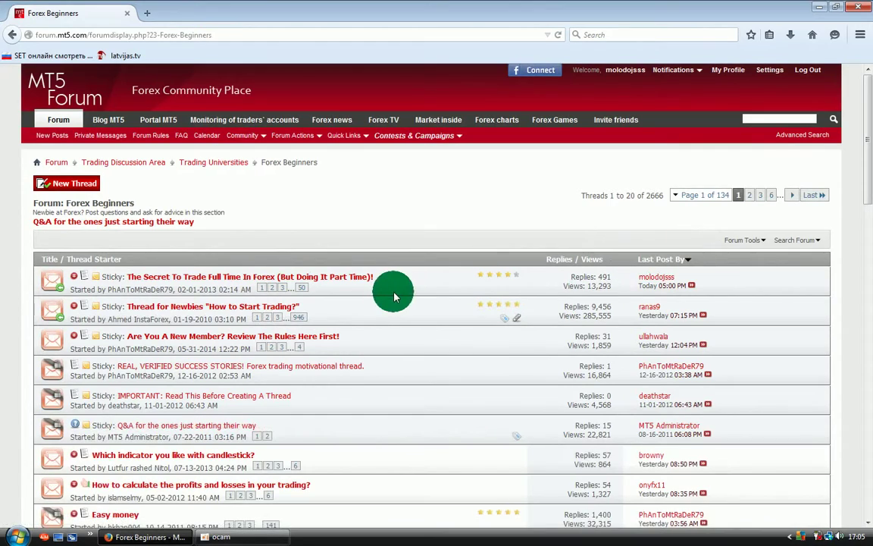
Open the sticky thread 'The Secret To Trade Full Time In Forex' and go to page 2
click(173, 277)
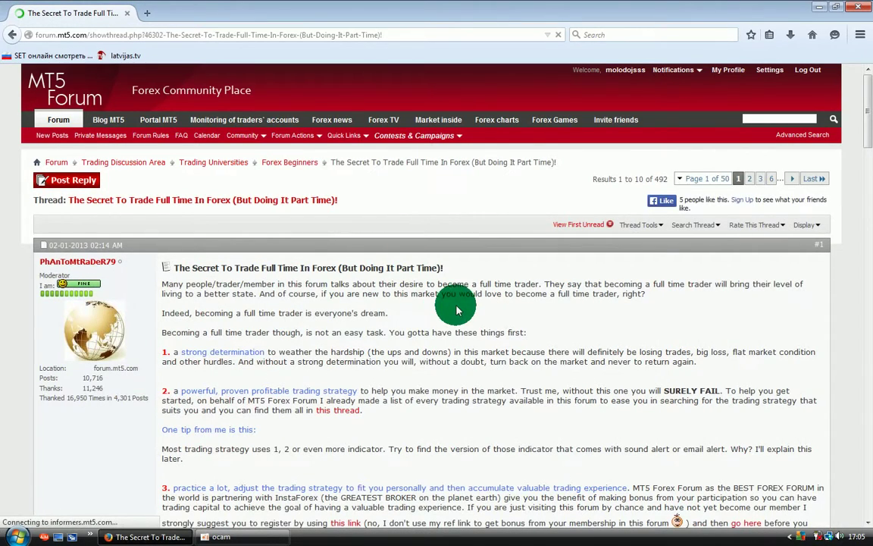
mouse_move(870, 99)
mouse_down()
mouse_move(869, 182)
mouse_move(869, 76)
mouse_up()
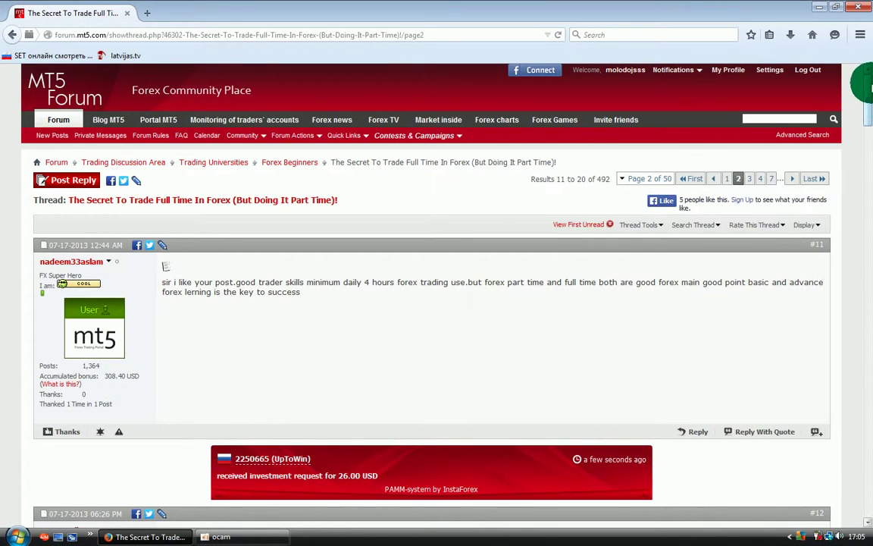
drag(869, 98, 868, 132)
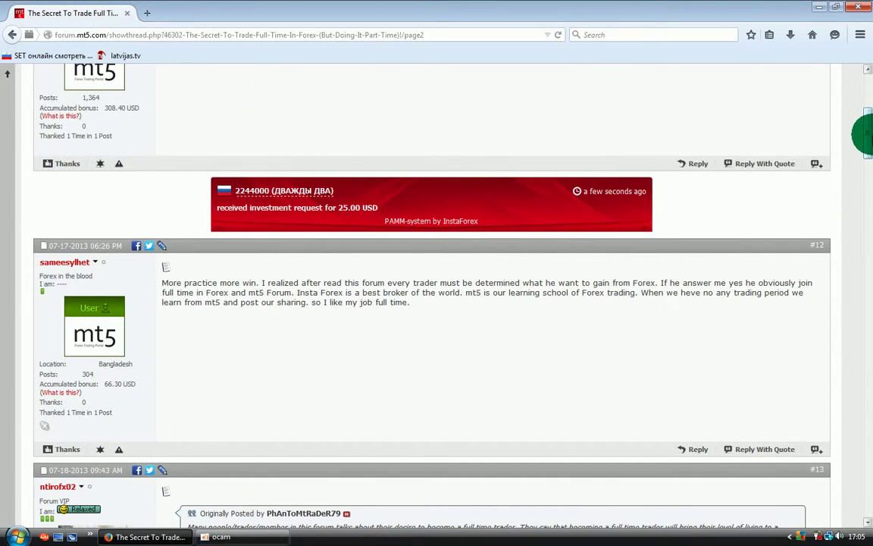
drag(868, 133, 868, 170)
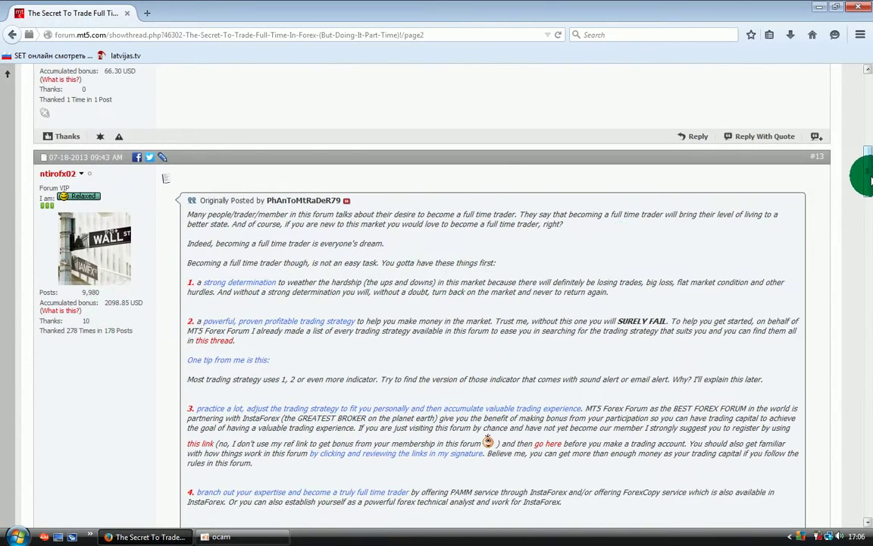
drag(868, 173, 869, 271)
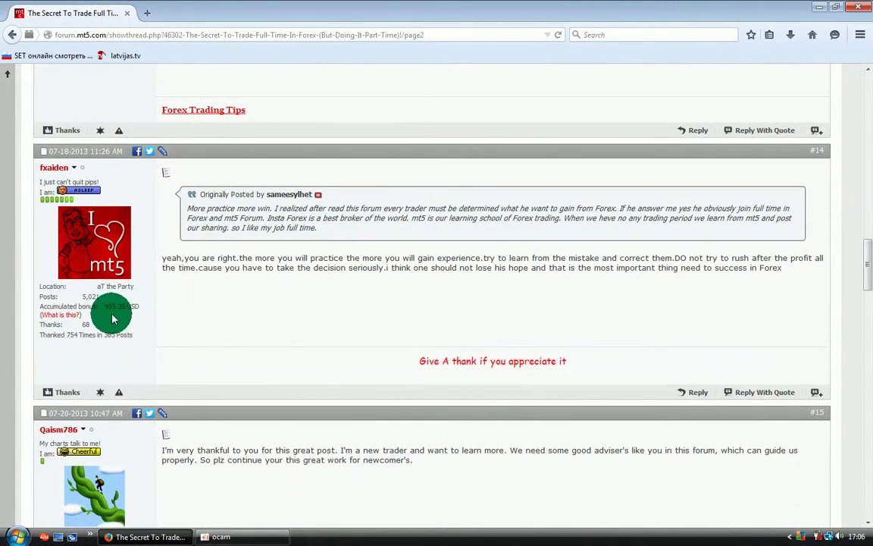
mouse_move(868, 272)
mouse_down()
mouse_move(868, 287)
mouse_move(868, 72)
mouse_up()
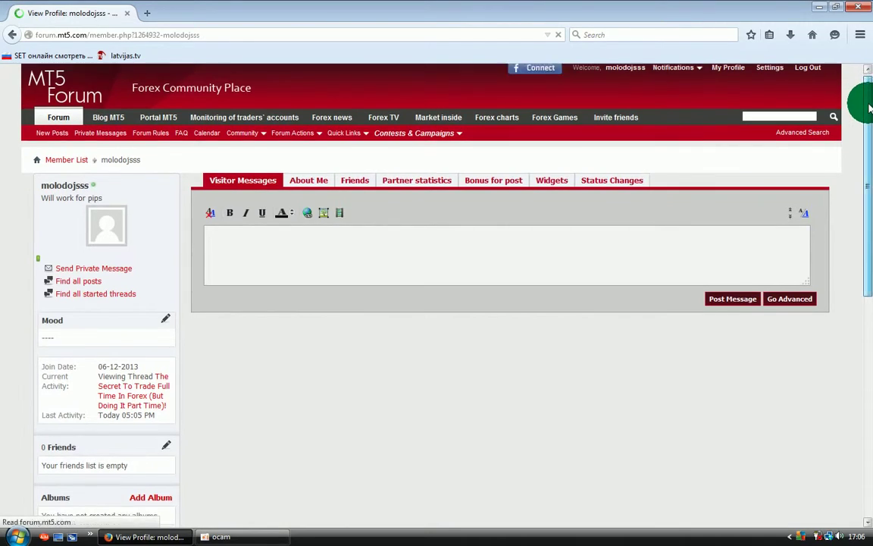
drag(868, 92, 868, 135)
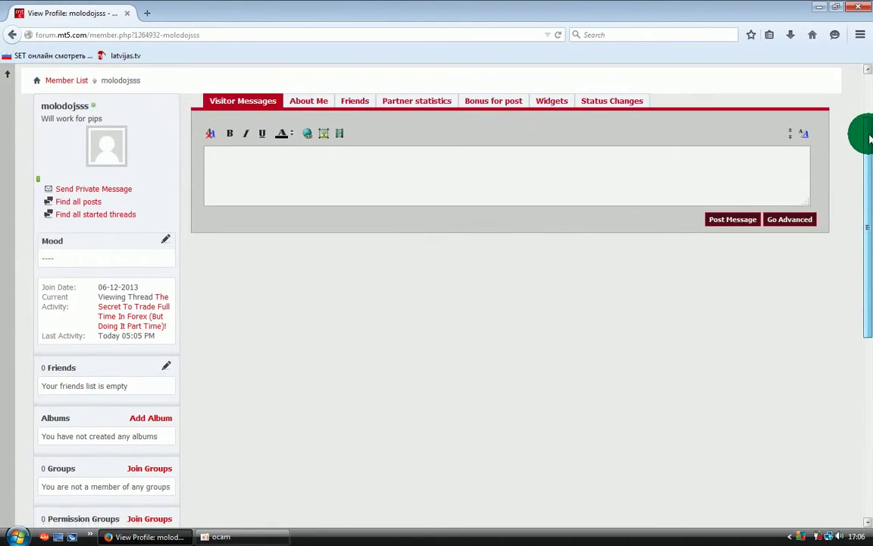
Switch the member profile to the 'Bonus for post' tab
click(493, 101)
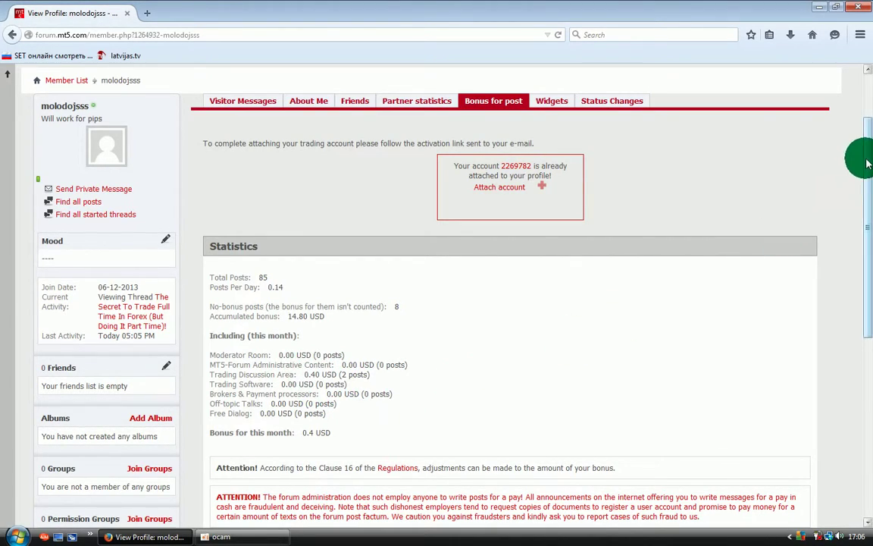
mouse_move(867, 160)
mouse_down()
mouse_move(867, 208)
mouse_move(867, 144)
mouse_move(868, 186)
mouse_move(867, 163)
mouse_up()
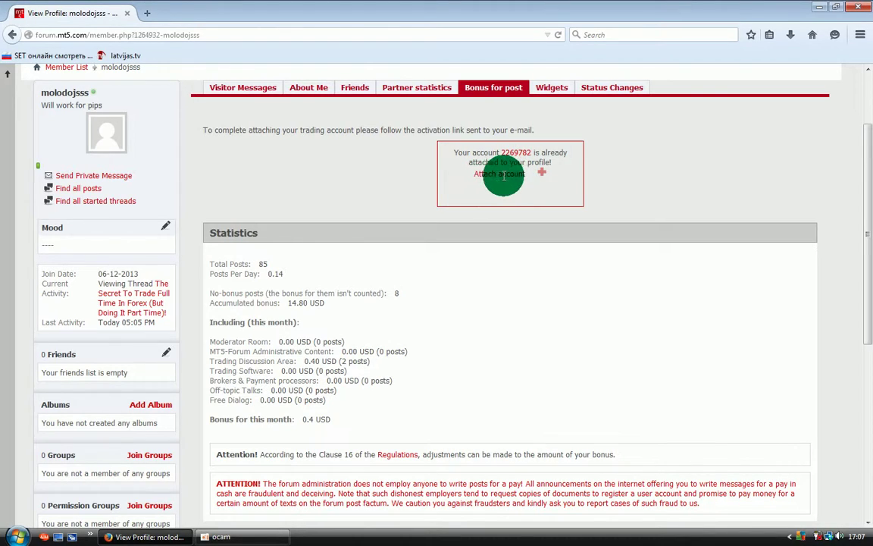
drag(868, 170, 864, 110)
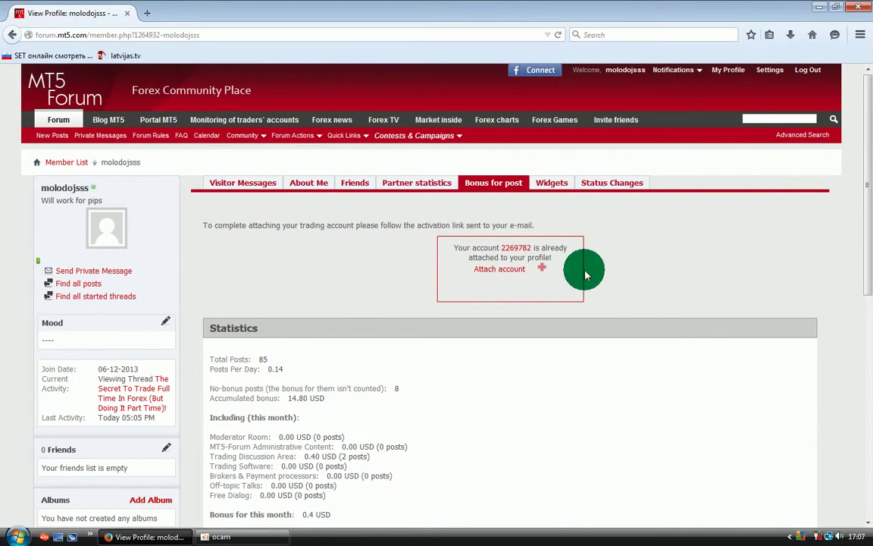
drag(866, 131, 867, 174)
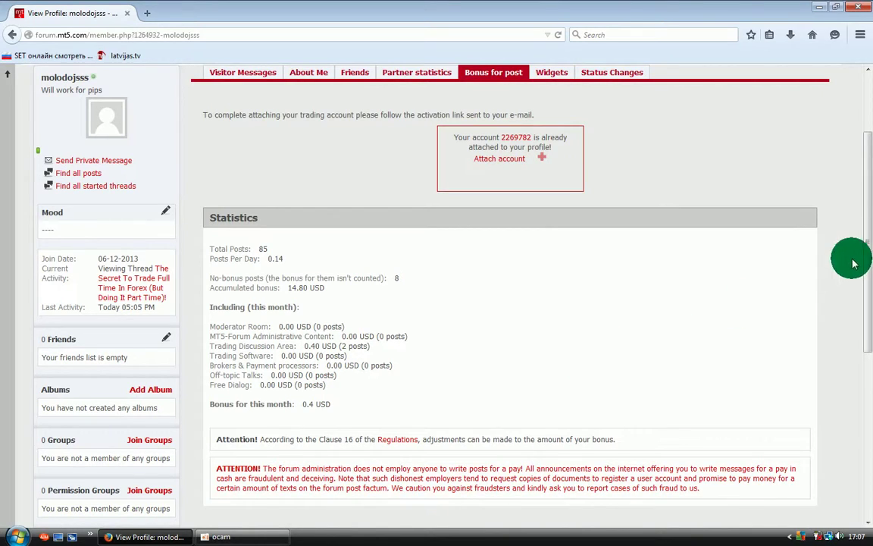
drag(866, 235, 868, 182)
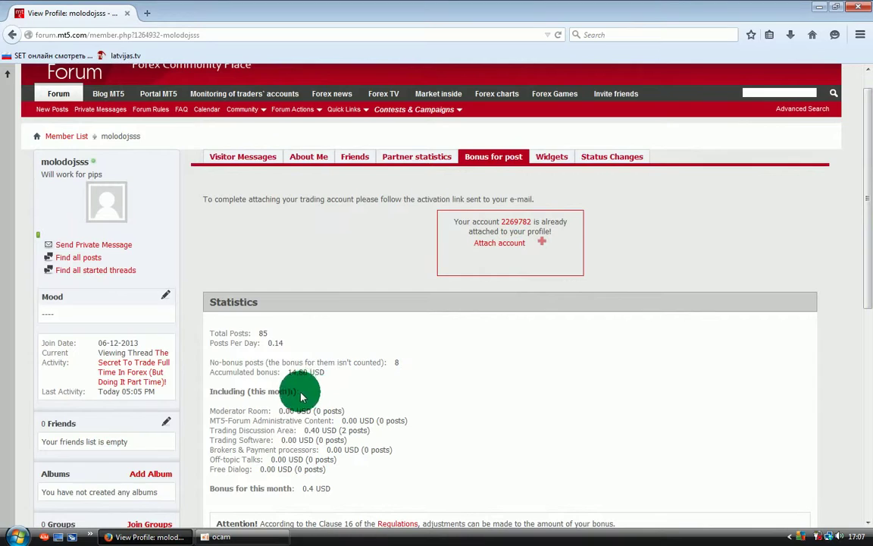
drag(866, 189, 866, 215)
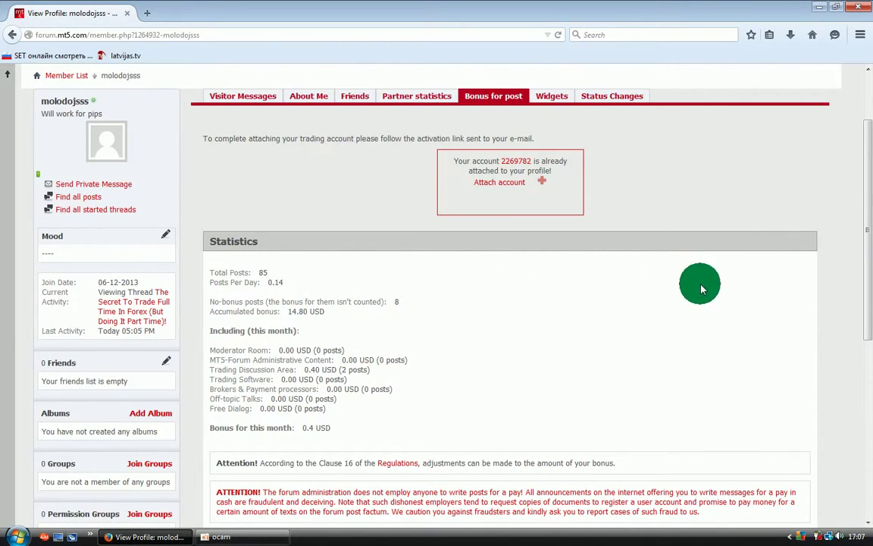
mouse_move(868, 235)
mouse_down()
mouse_move(867, 167)
mouse_move(867, 201)
mouse_up()
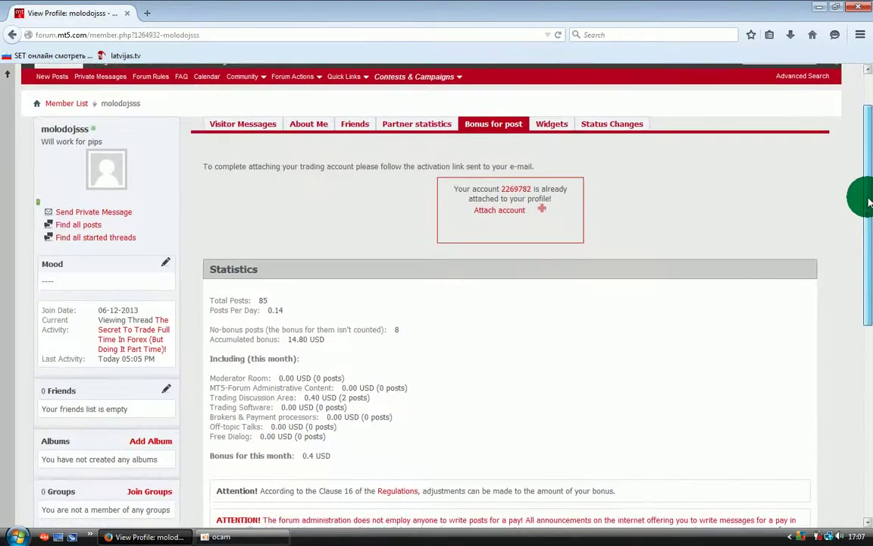